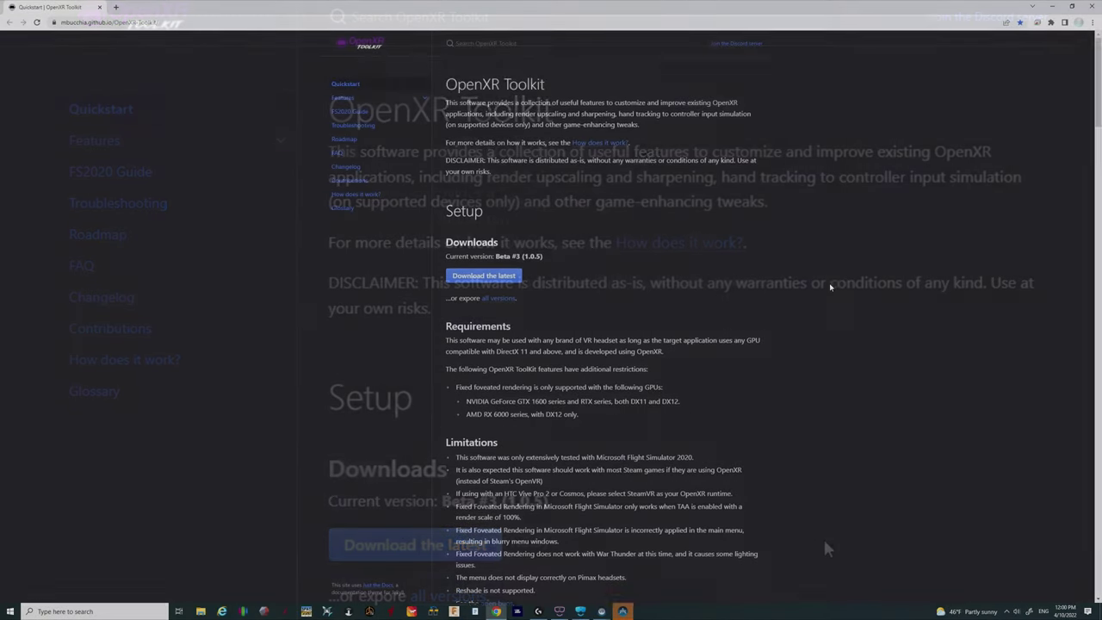
Look over the OpenXR Toolkit Quickstart page and download the latest version, Beta #3 (1.0.5).
scroll(830, 286, "down", 8)
scroll(831, 288, "up", 10)
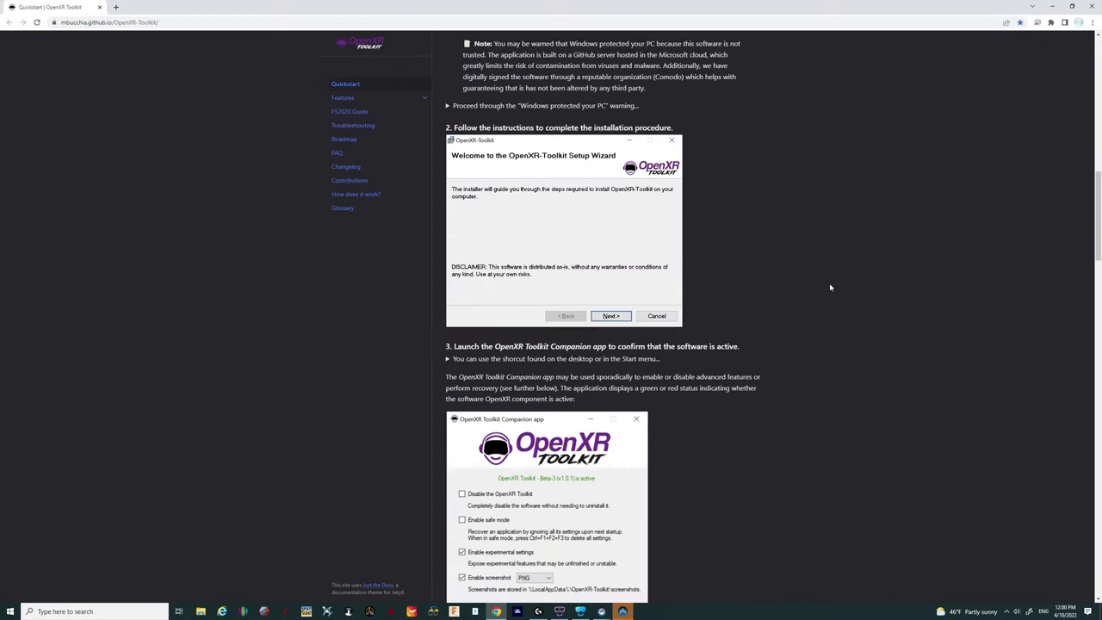
scroll(830, 257, "up", 2)
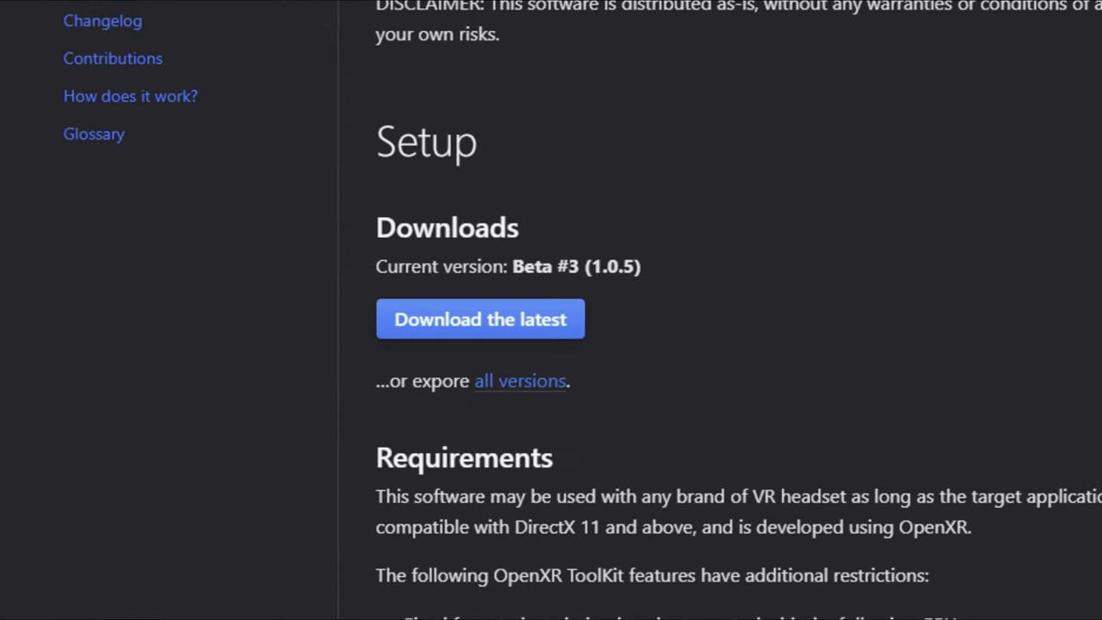
left_click(498, 328)
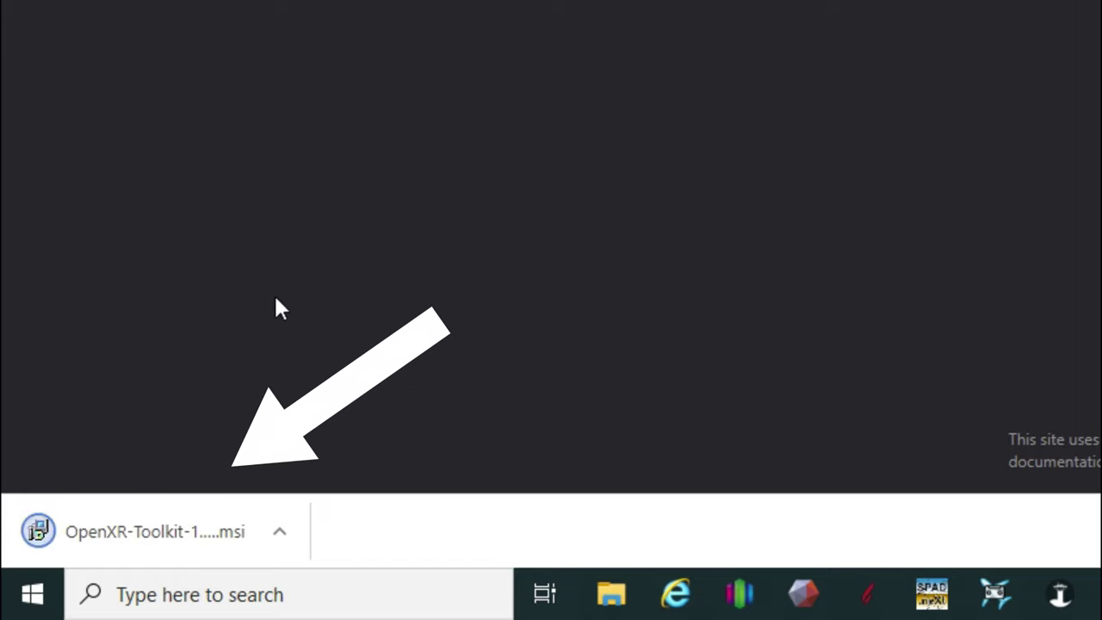
Run the downloaded OpenXR-Toolkit installer past the SmartScreen warning and remove the existing OpenXR-Toolkit installation.
left_click(142, 555)
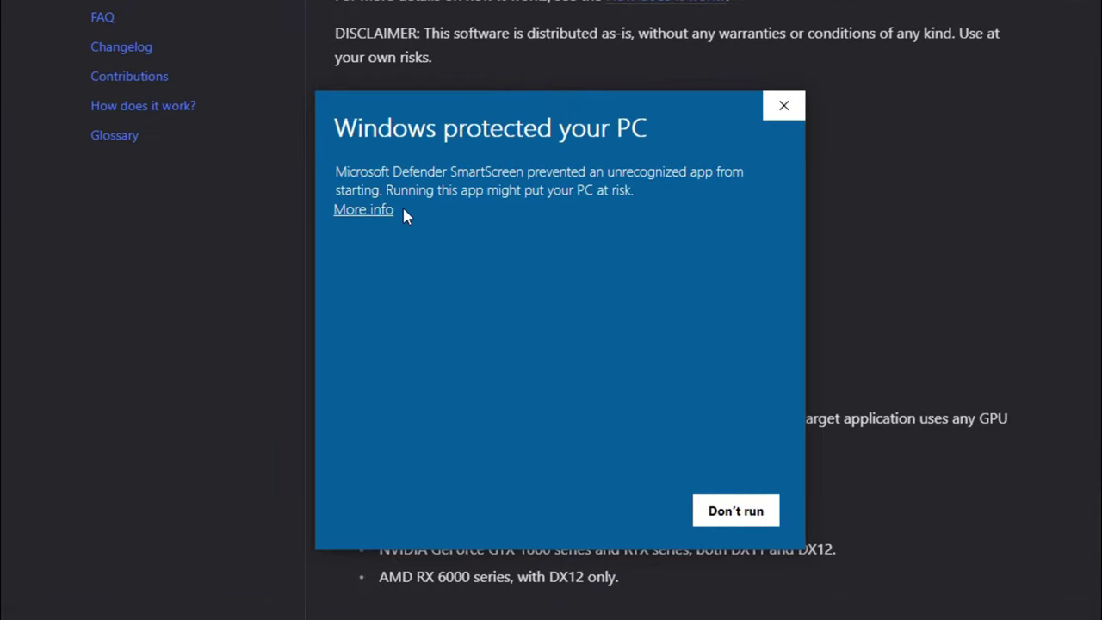
left_click(351, 211)
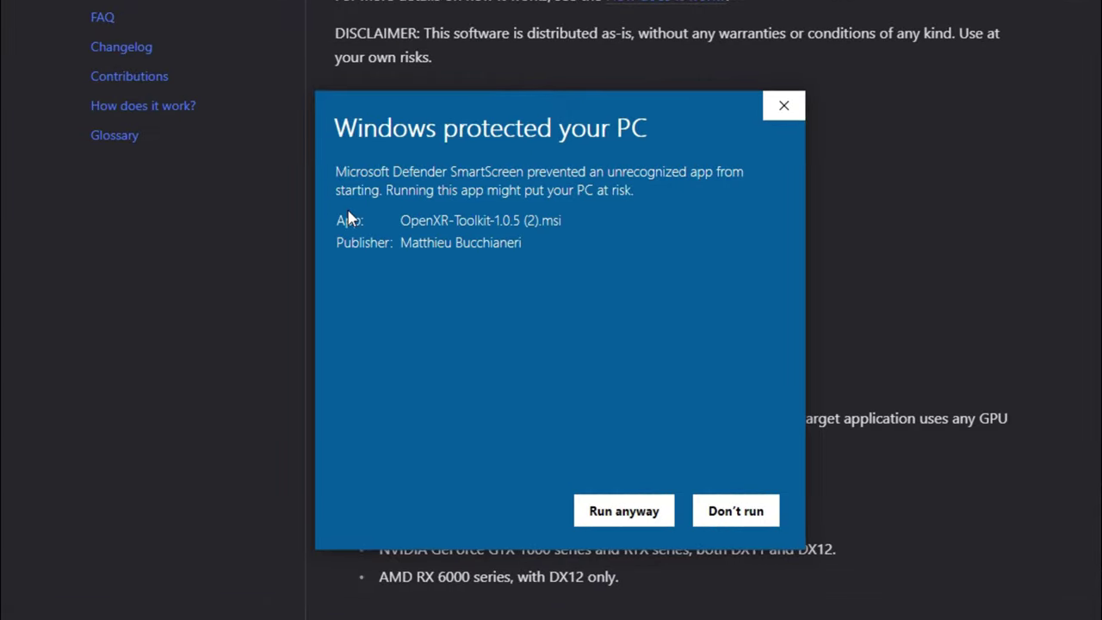
left_click(621, 511)
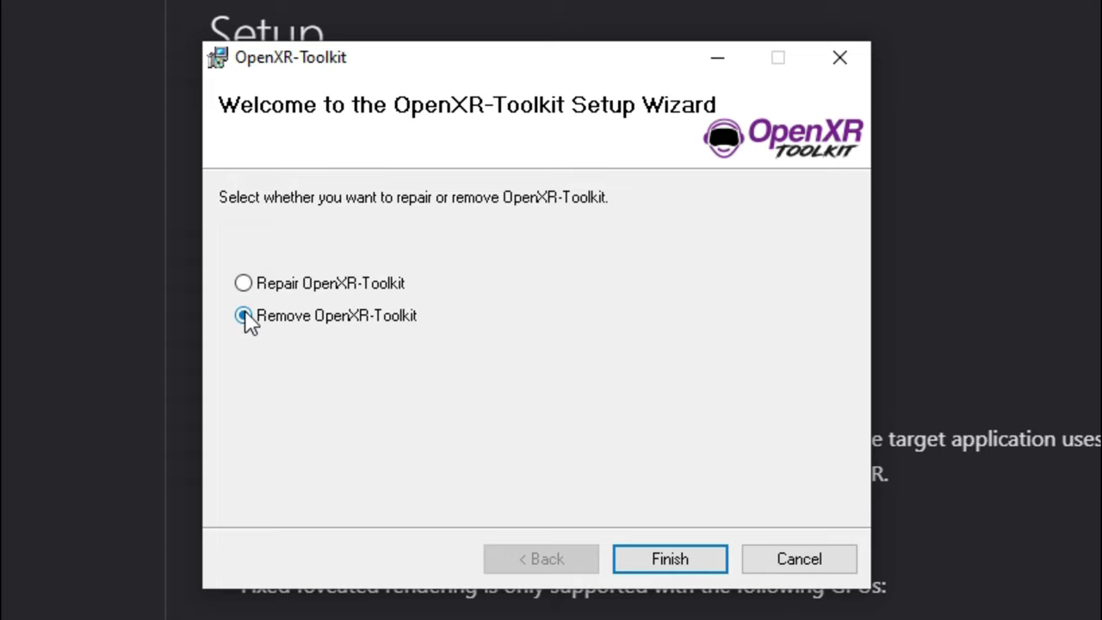
left_click(689, 558)
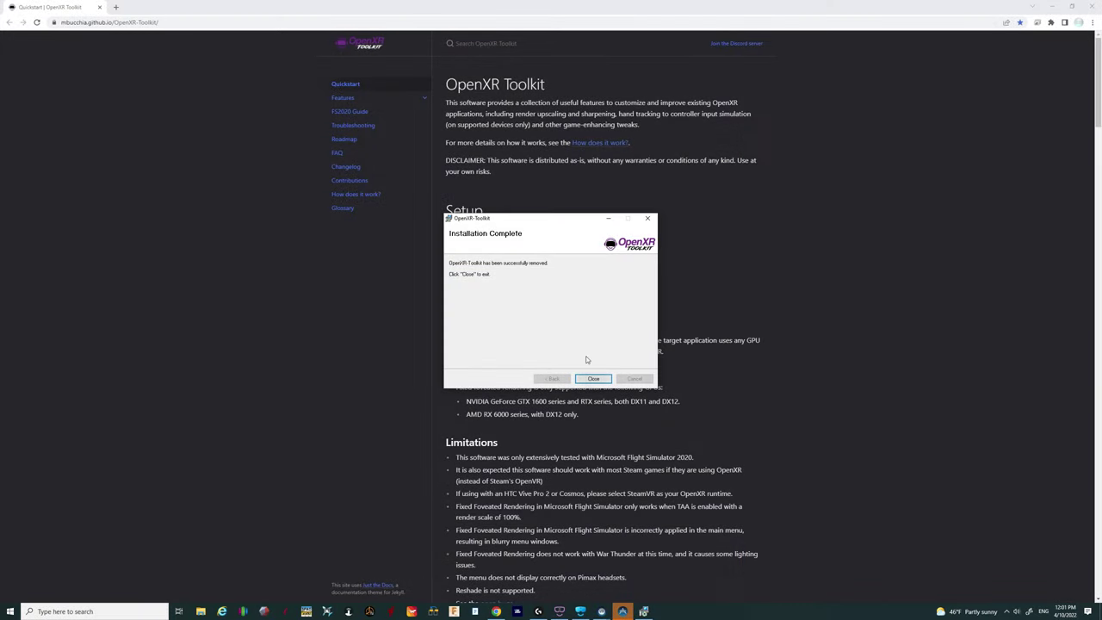
left_click(593, 380)
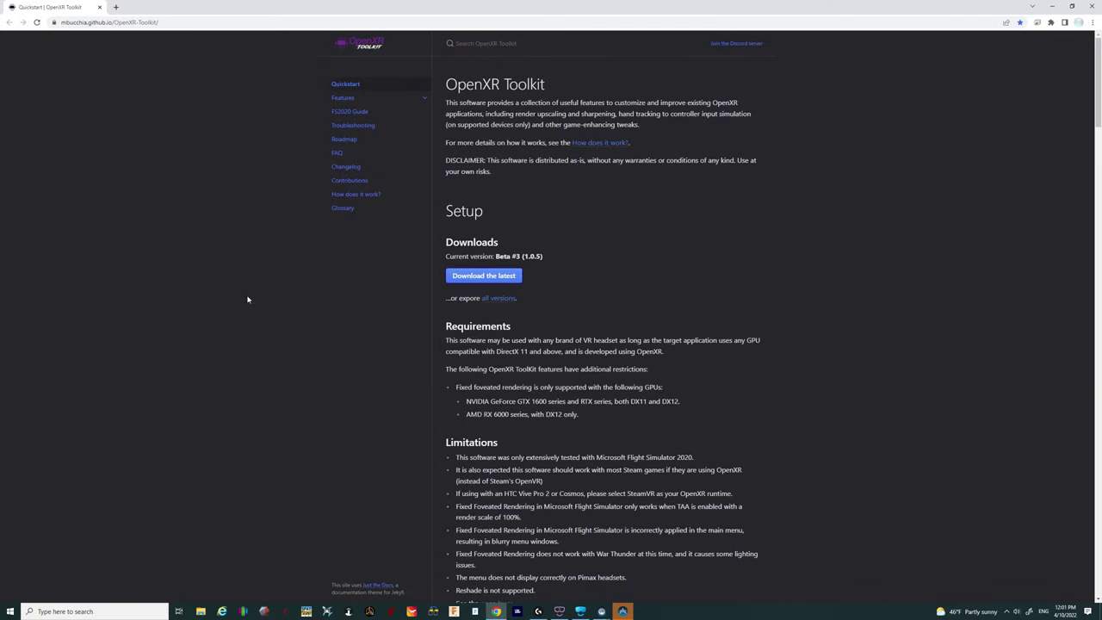
Download the latest OpenXR Toolkit installer again and run it despite the SmartScreen warning.
left_click(474, 277)
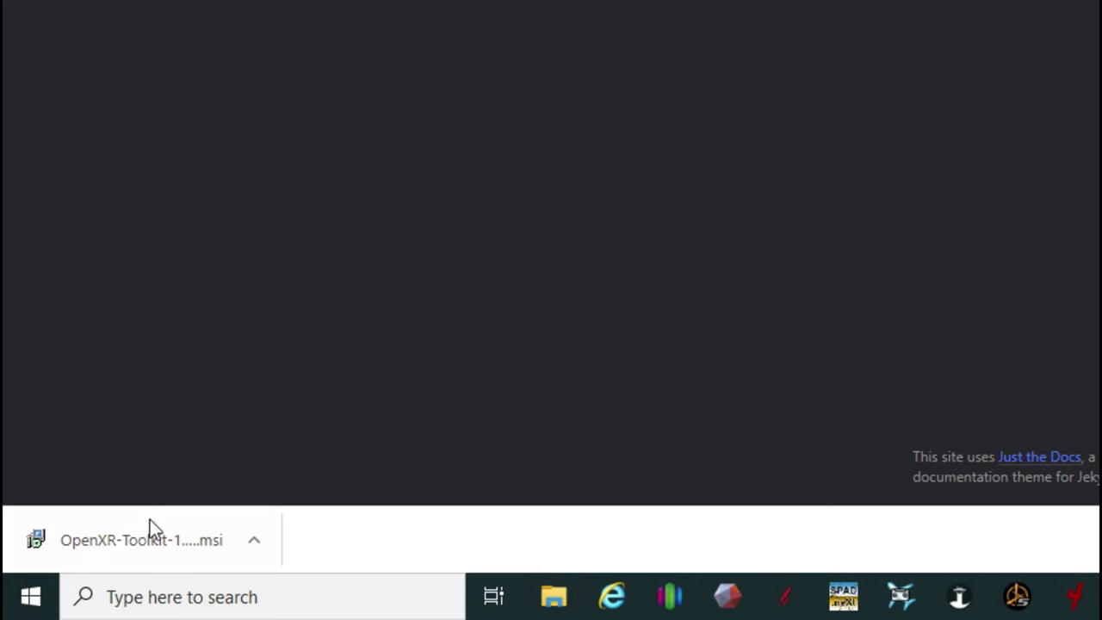
left_click(140, 543)
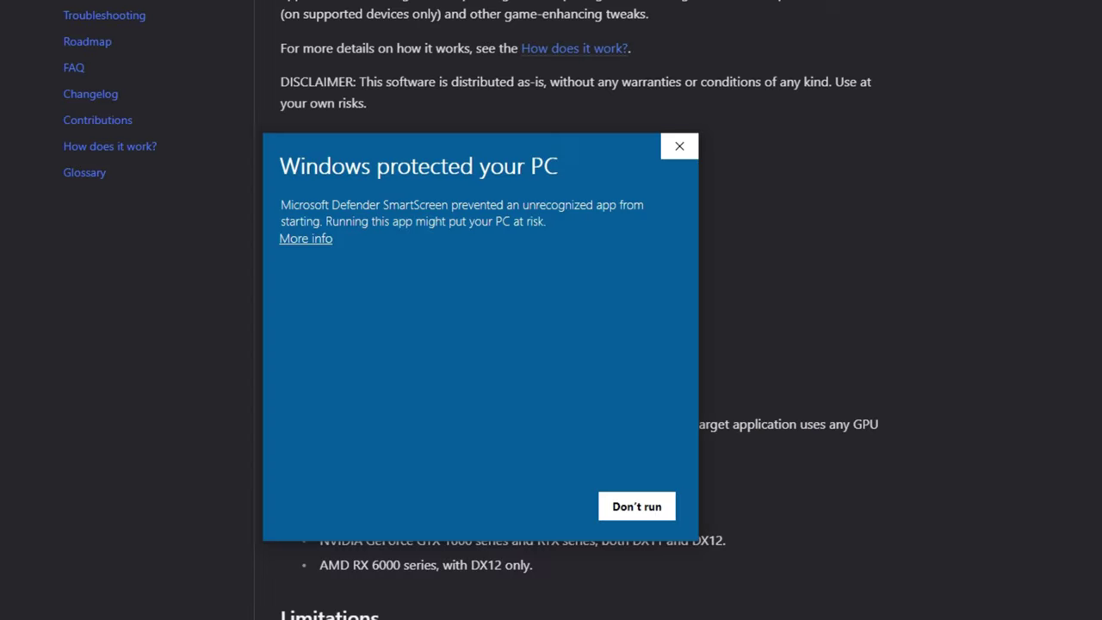
left_click(317, 241)
left_click(538, 510)
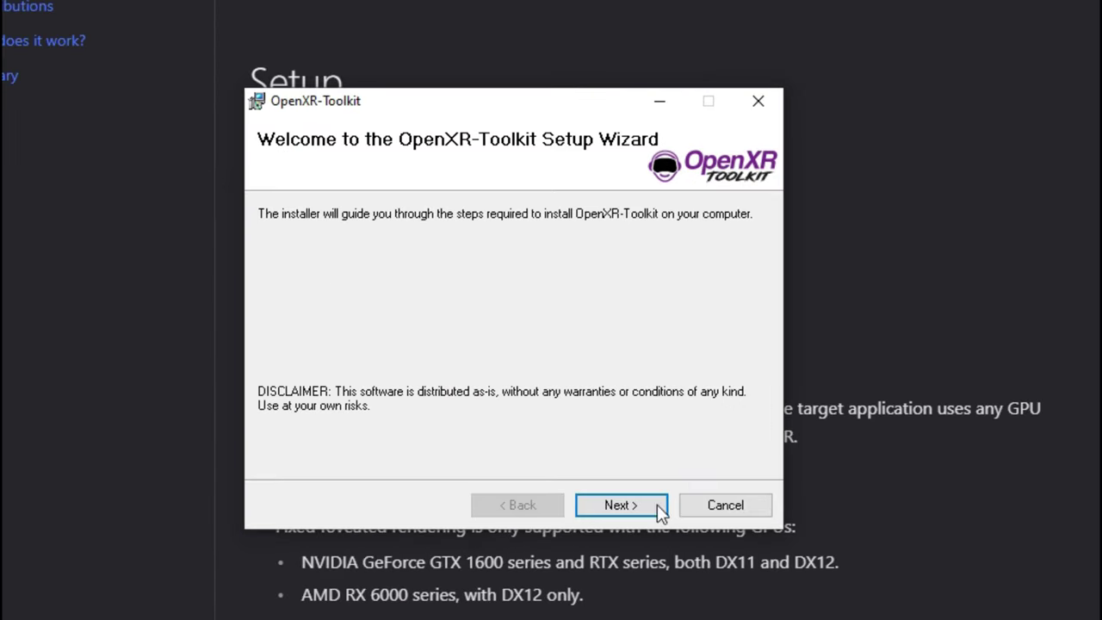
Complete the OpenXR-Toolkit setup wizard to install the software and close the wizard.
left_click(619, 514)
left_click(618, 513)
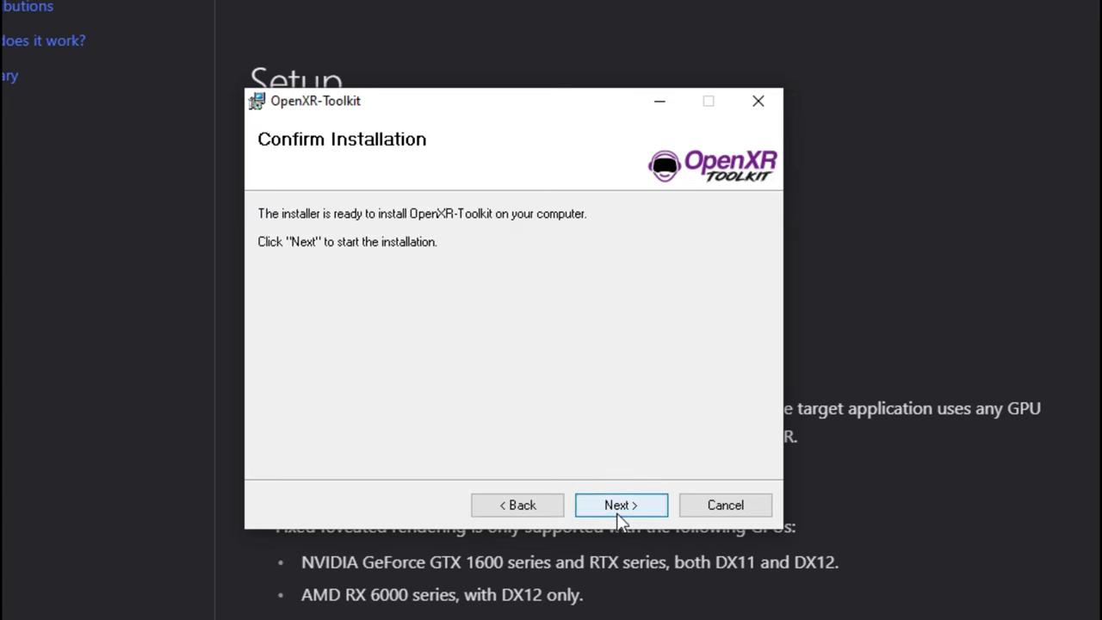
left_click(617, 514)
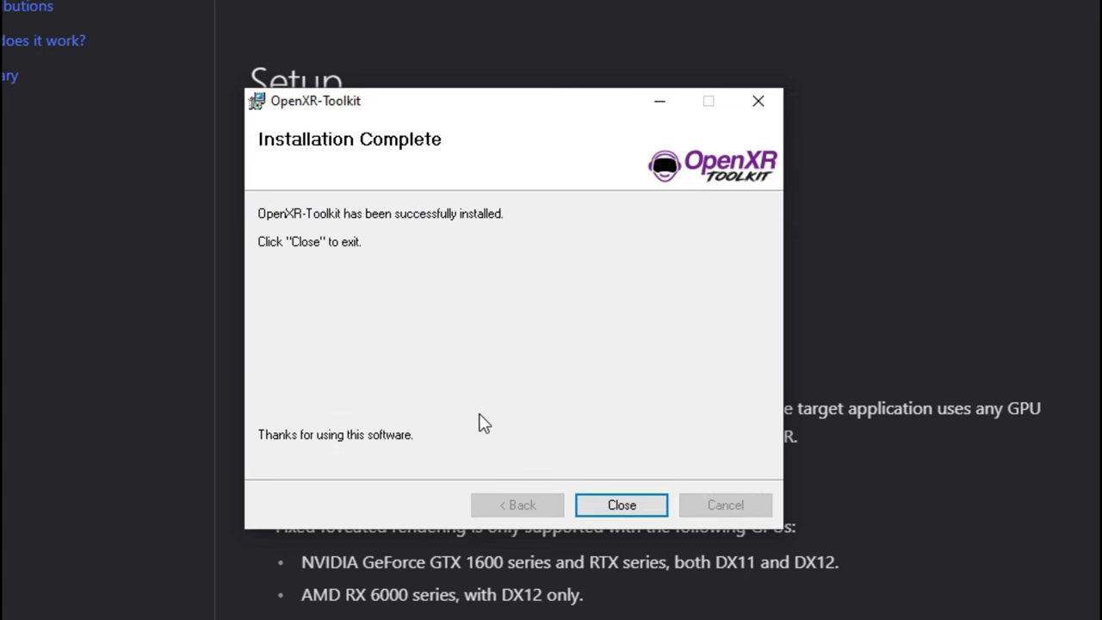
left_click(621, 505)
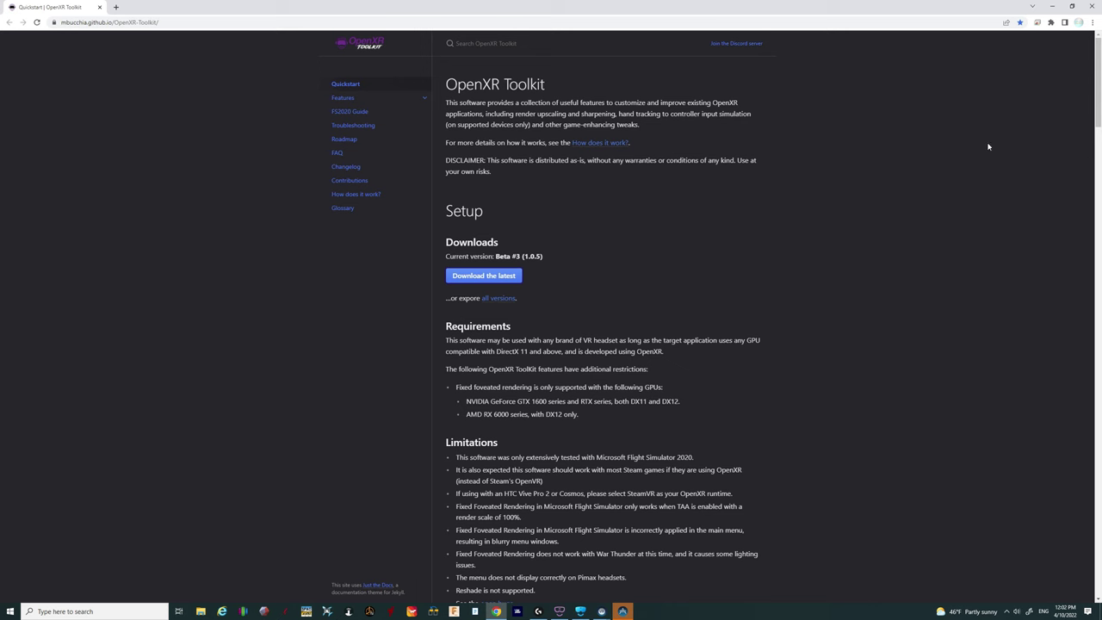
Minimize the browser, launch the OpenXR Toolkit Companion app from the desktop and allow it to make changes.
left_click(1051, 7)
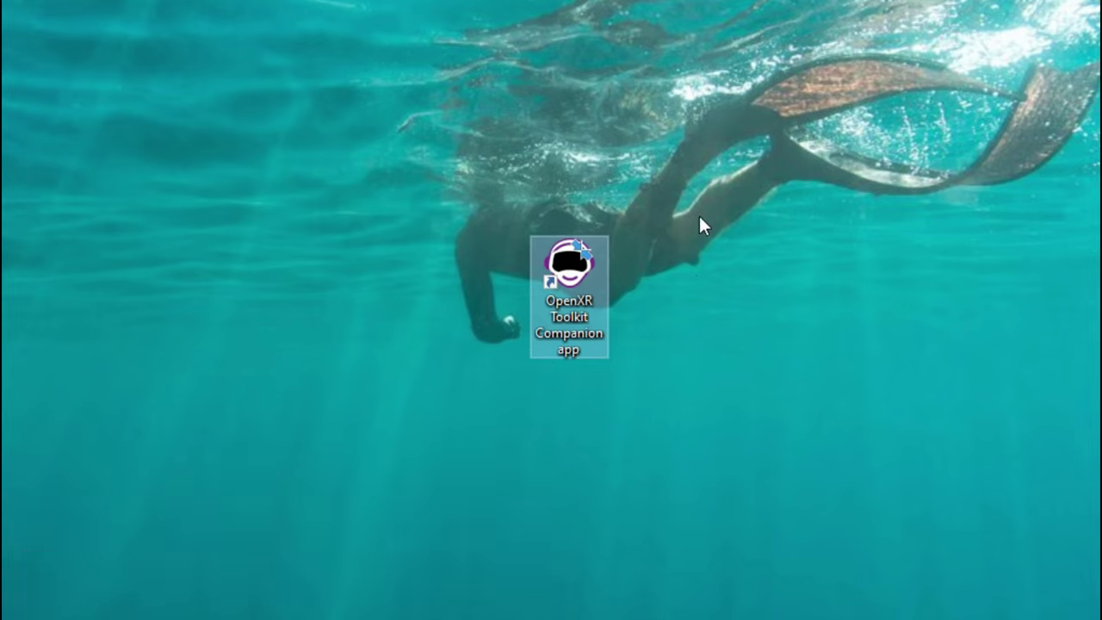
double_click(577, 326)
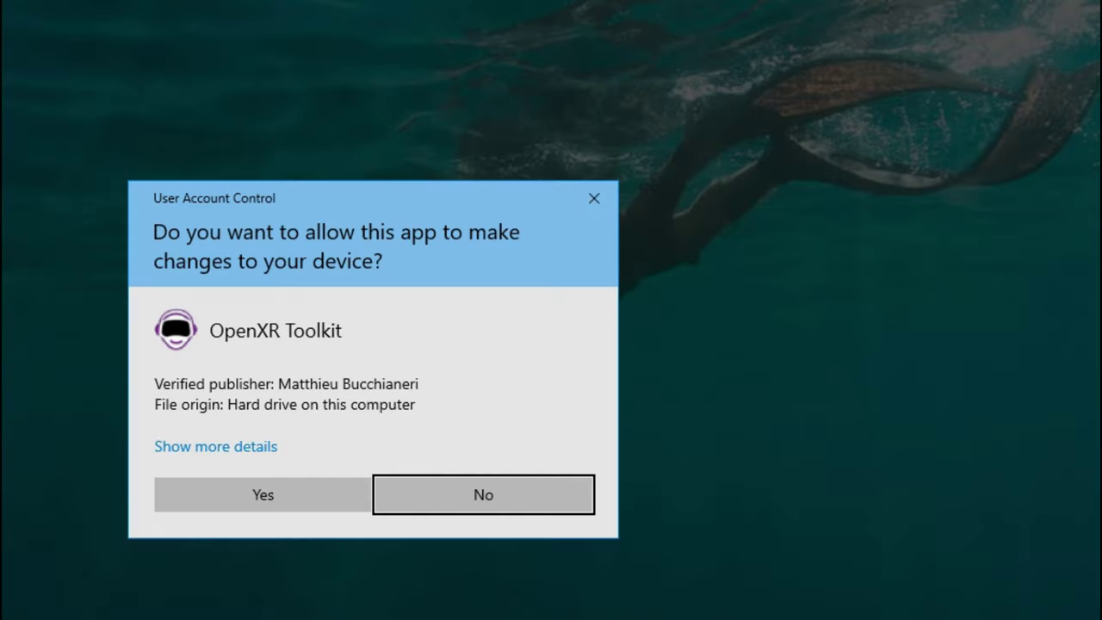
left_click(265, 494)
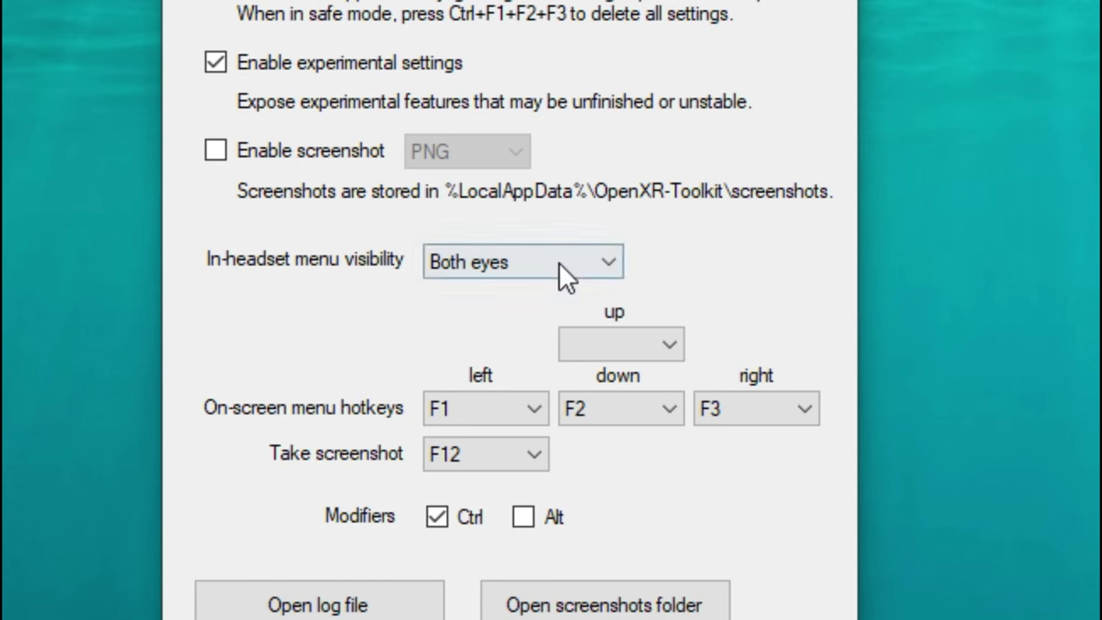
Review the choices for in-headset menu visibility and the left on-screen menu hotkey, and close the Companion app.
left_click(528, 354)
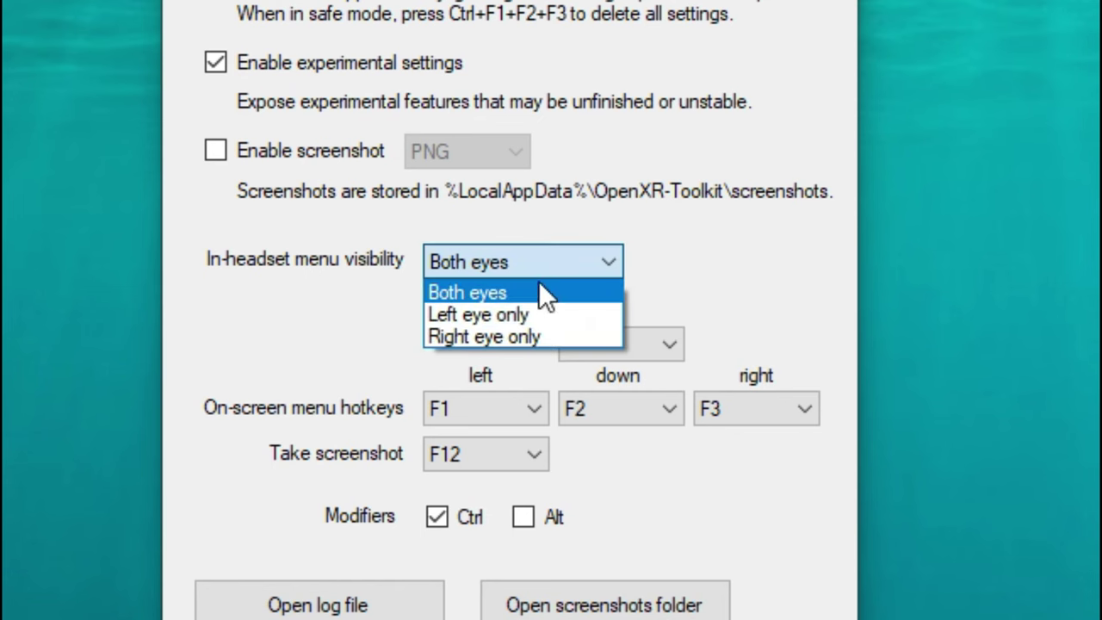
left_click(541, 294)
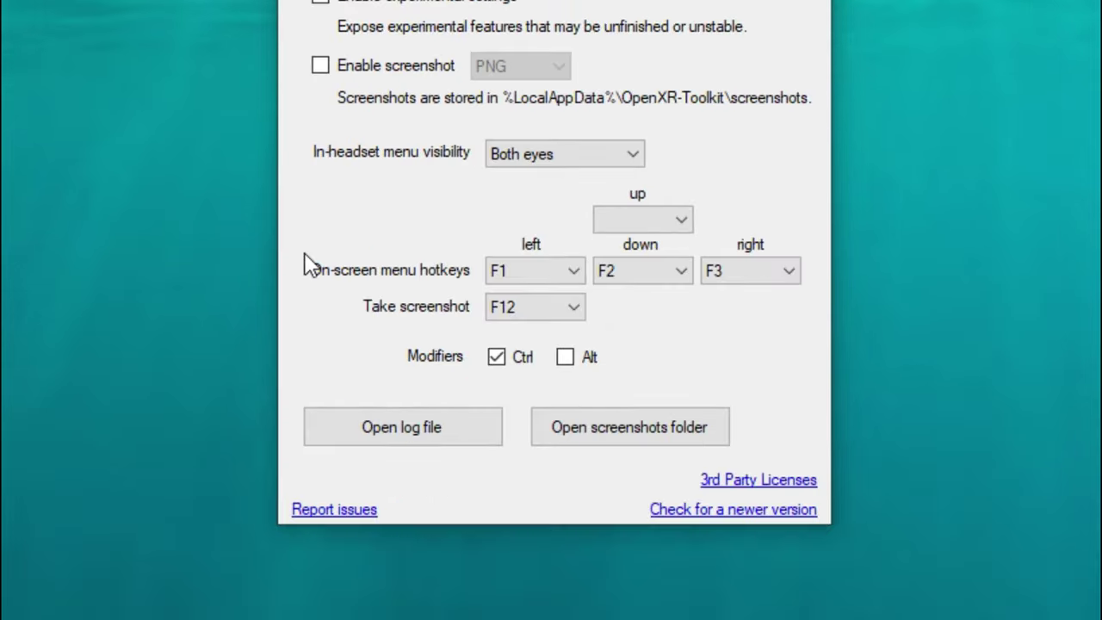
left_click(573, 276)
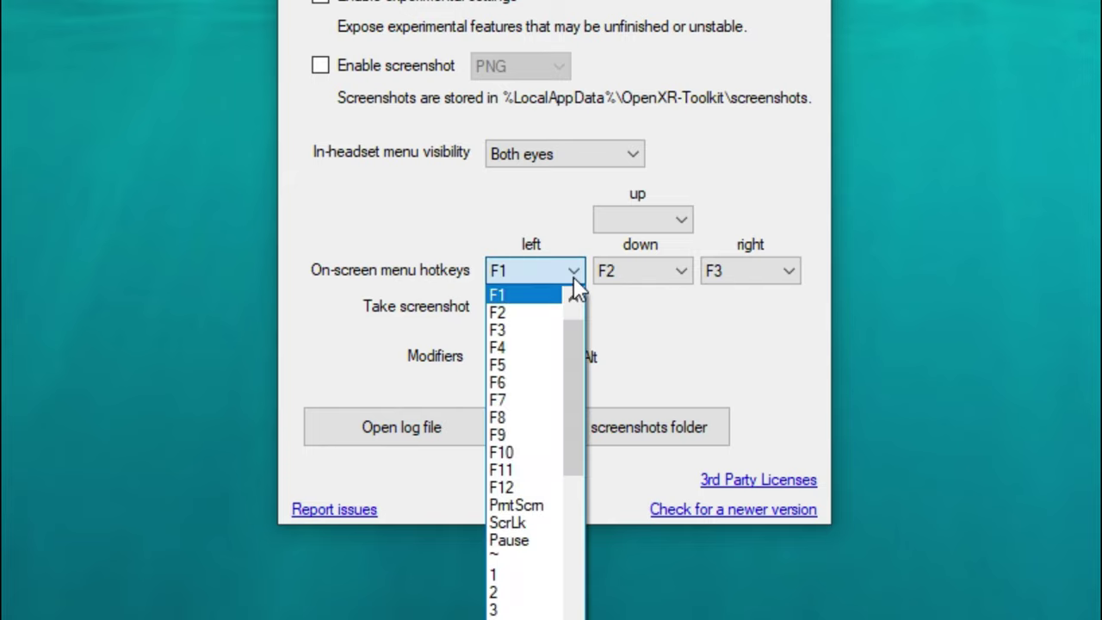
left_click(573, 276)
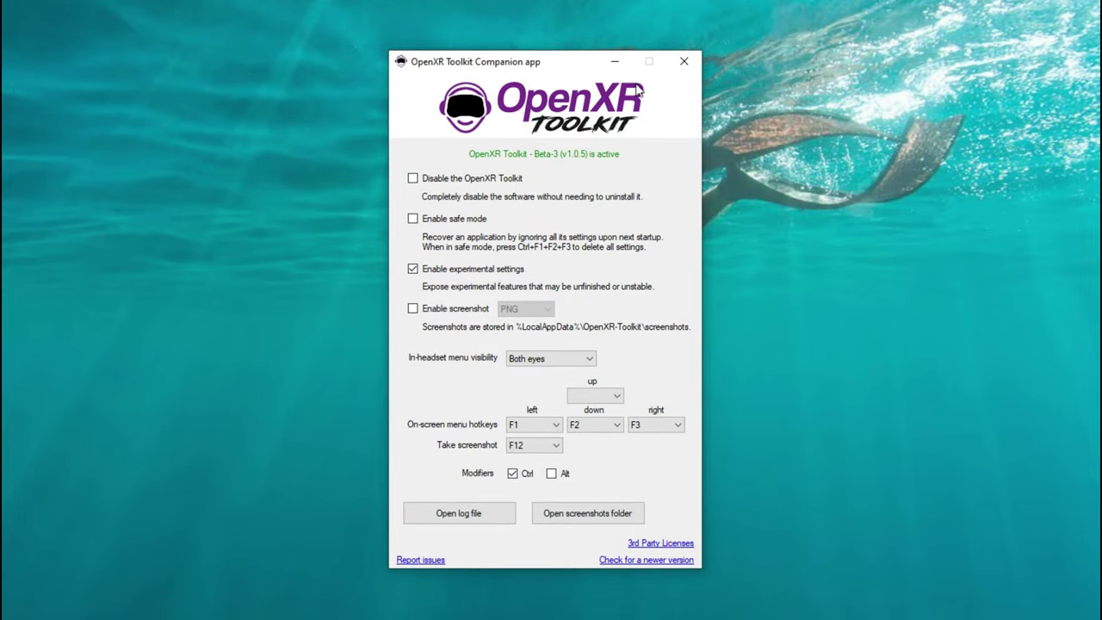
left_click(684, 64)
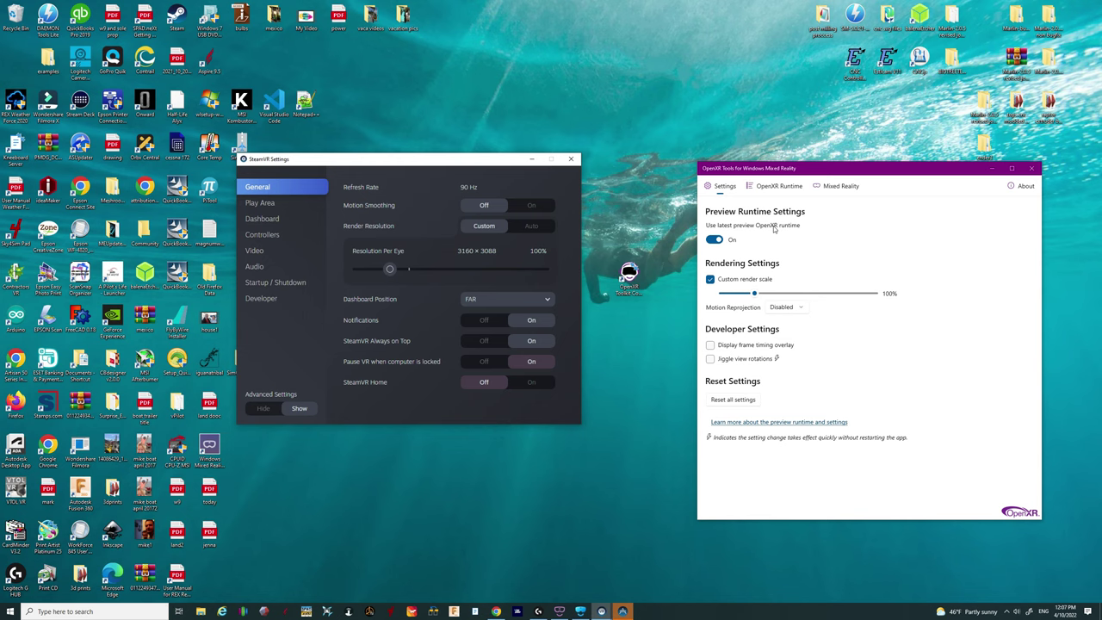
Switch to the Microsoft Store, search for "openxr" and open the OpenXR Tools for Windows Mixed Reality app page.
left_click(9, 612)
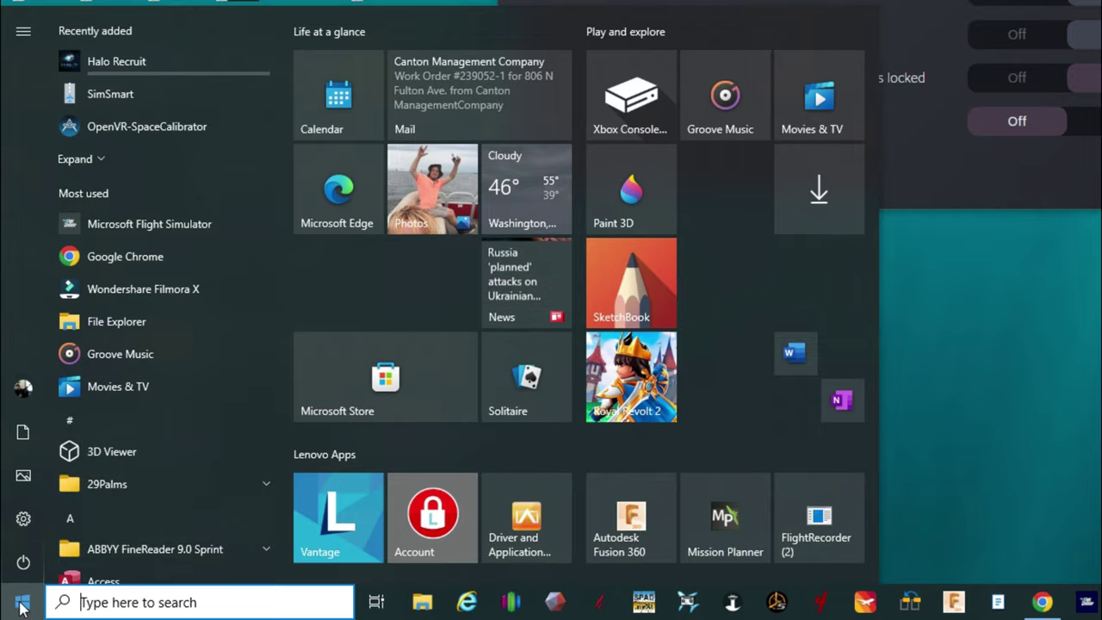
left_click(9, 611)
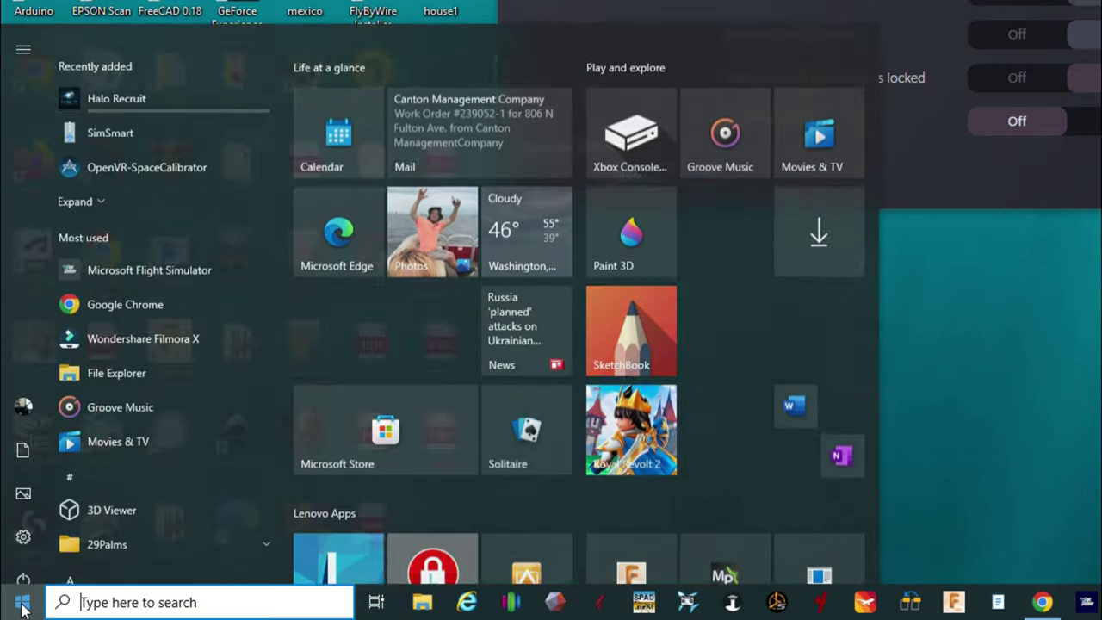
left_click(21, 609)
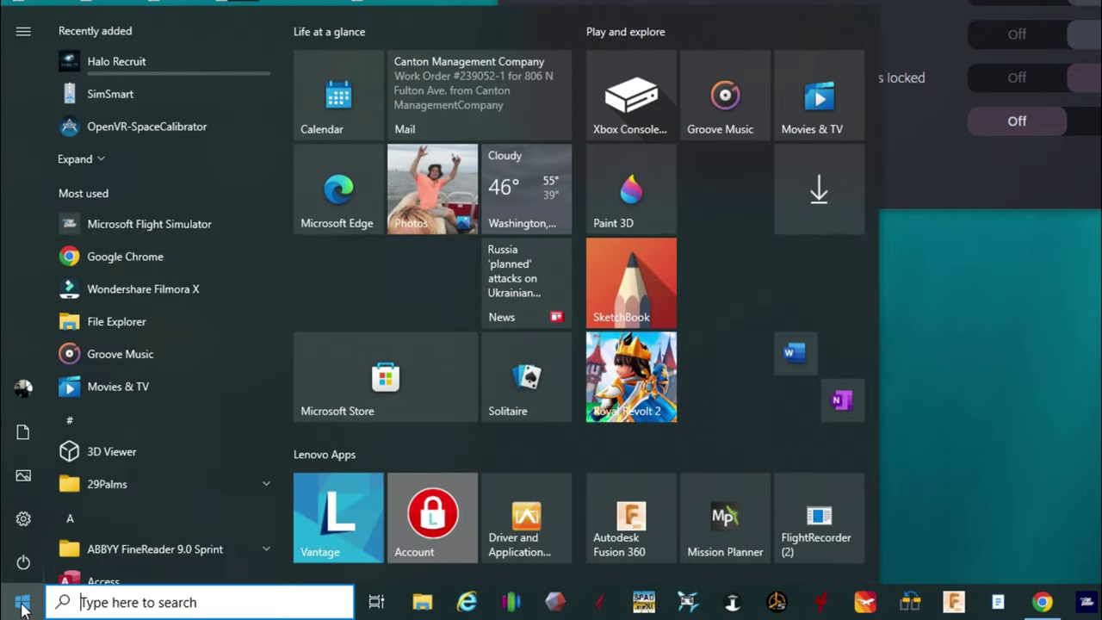
left_click(356, 375)
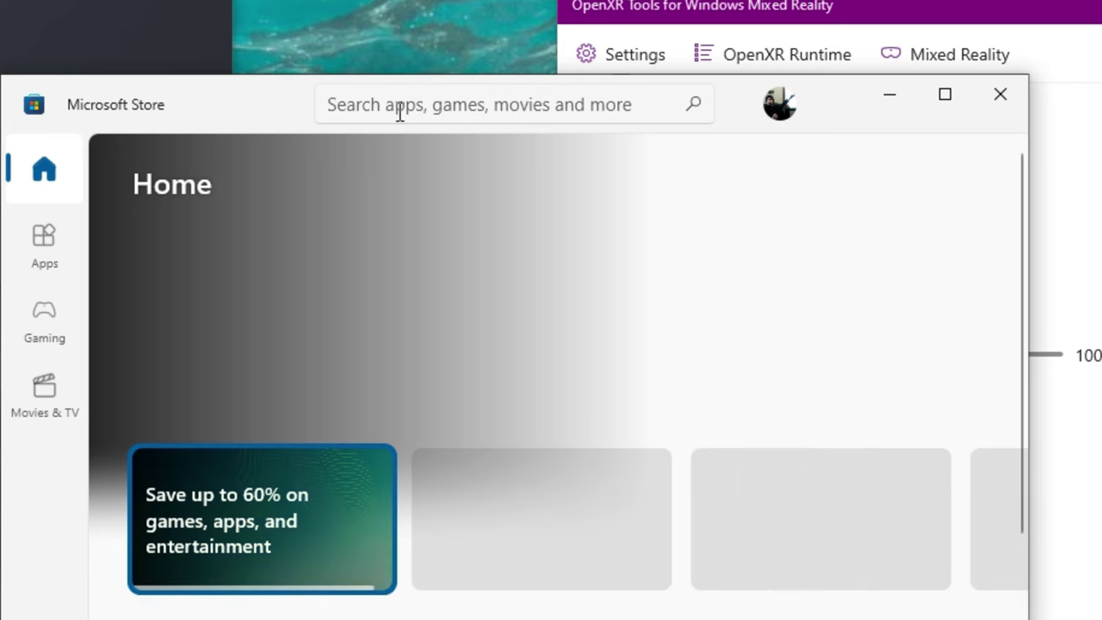
left_click(400, 110)
type("openxr")
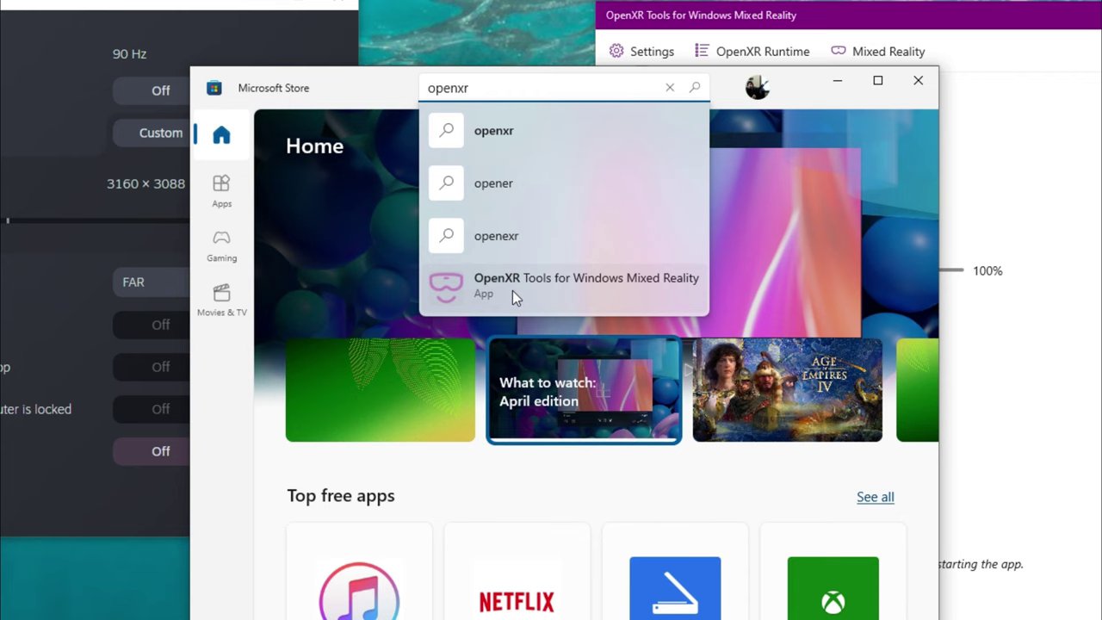
left_click(513, 290)
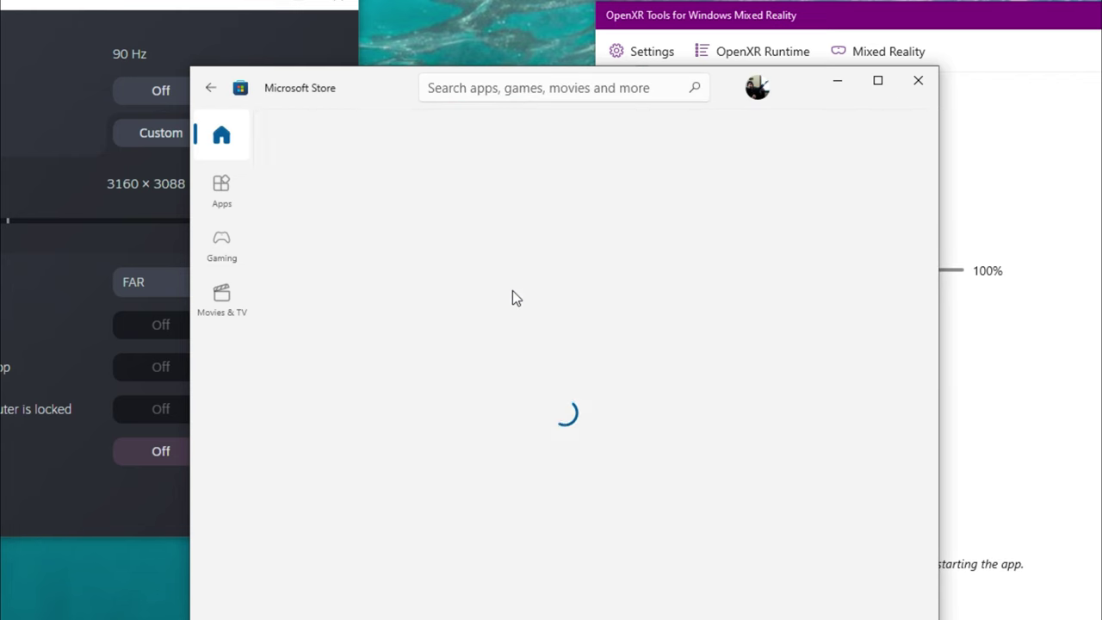